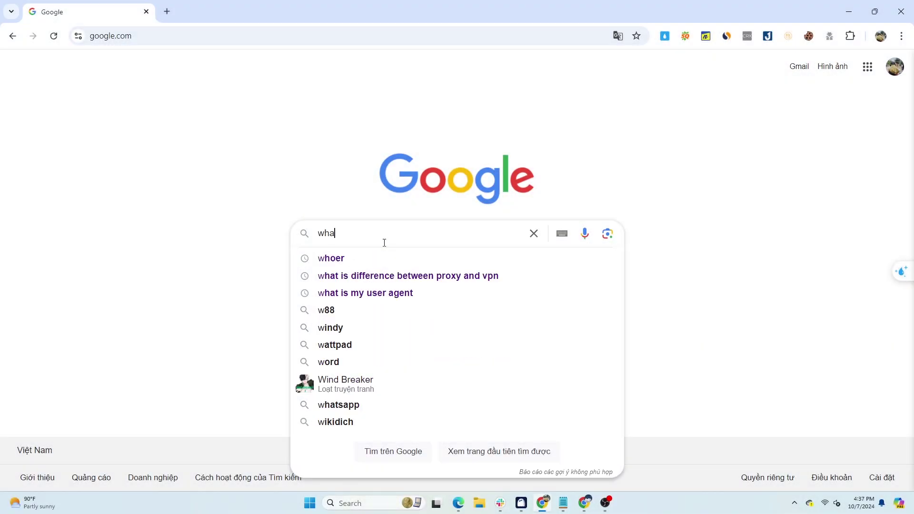
# Step: Search Google for 'what is my user agent?'
pyautogui.write('my user agen')
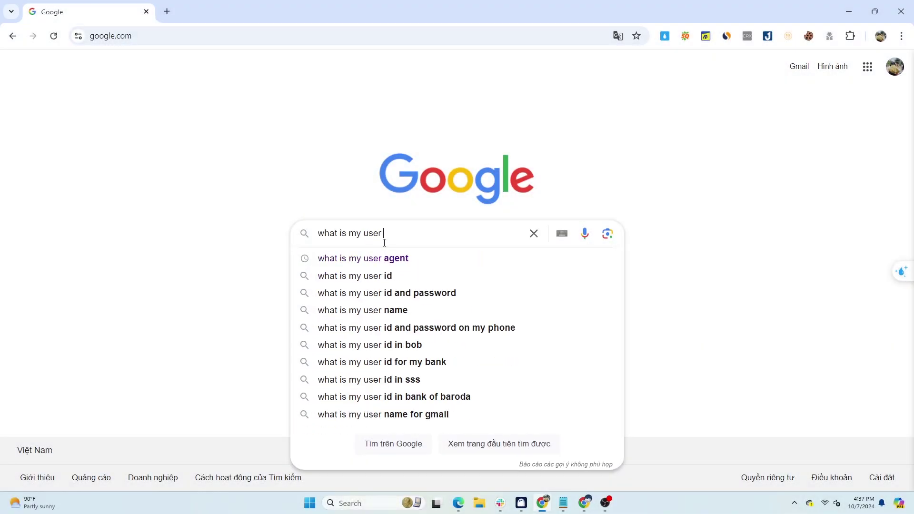
pyautogui.write('t?')
pyautogui.press('Return')
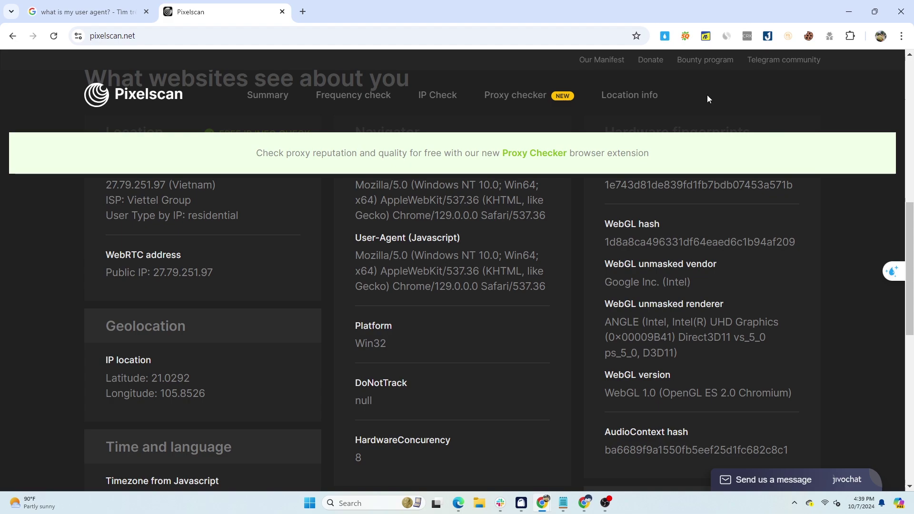
# Step: Bring up the context menu on Pixelscan's fingerprint page
pyautogui.rightClick(707, 95)
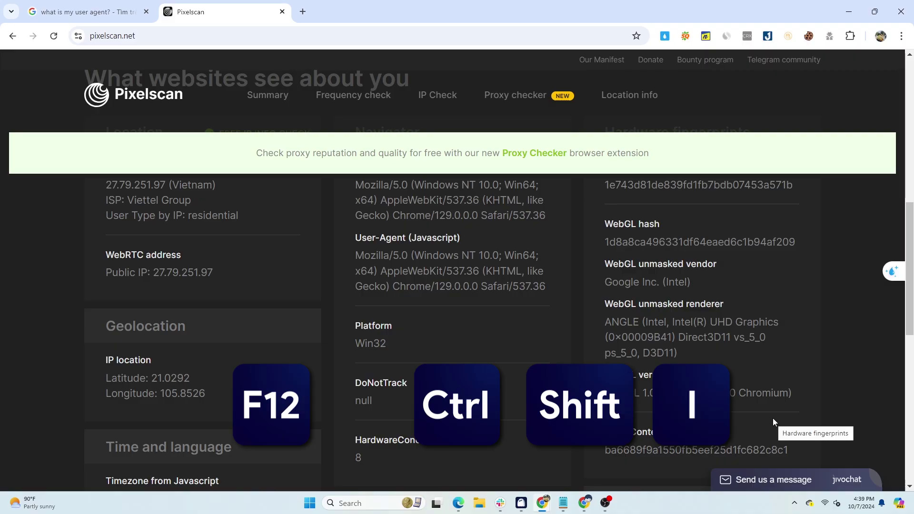
# Step: In DevTools Network conditions, disable the browser-default user agent and choose Custom
pyautogui.press('F12')
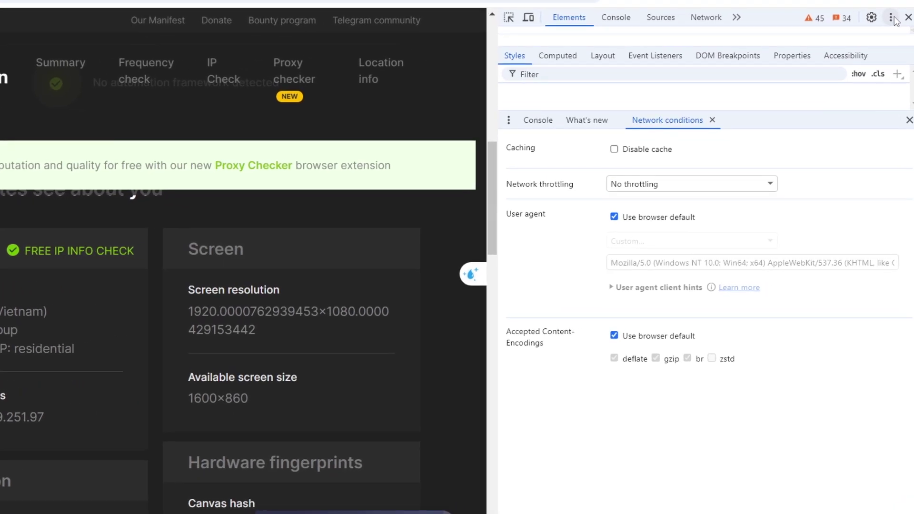
pyautogui.click(890, 43)
pyautogui.moveTo(853, 141)
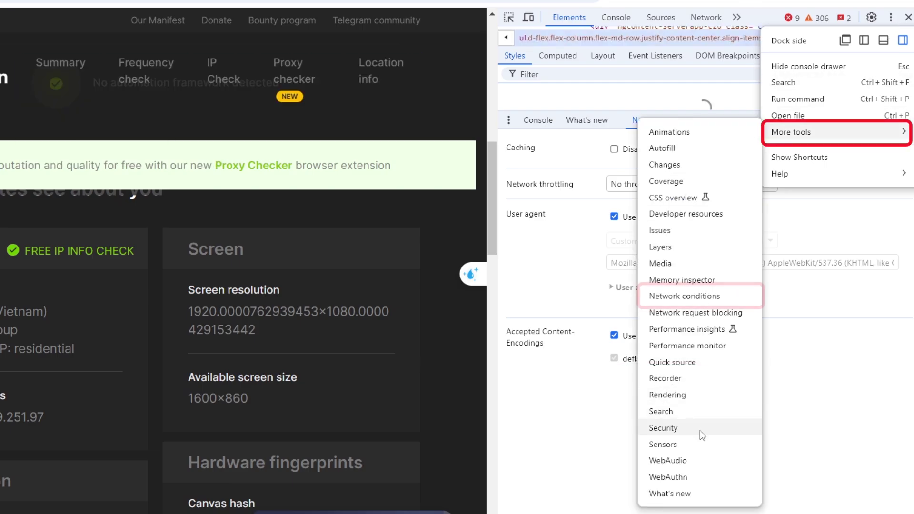
pyautogui.click(693, 300)
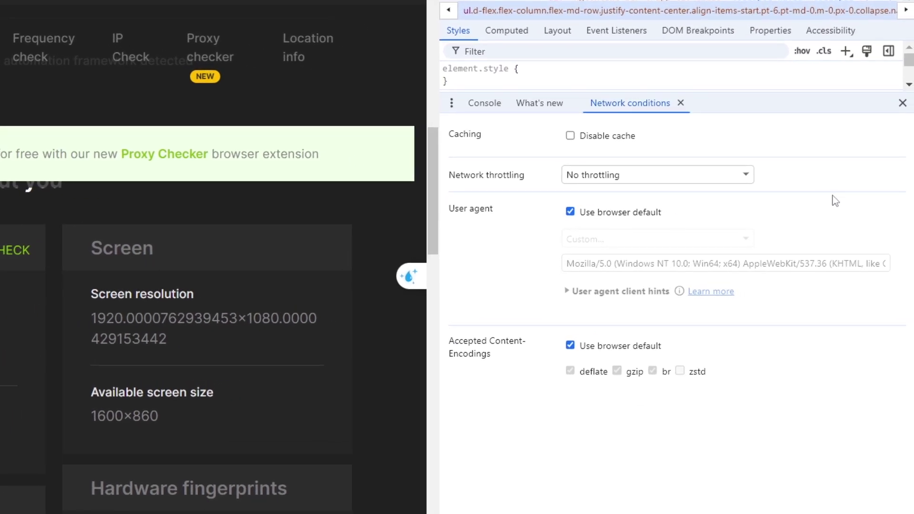
pyautogui.click(569, 211)
pyautogui.click(740, 237)
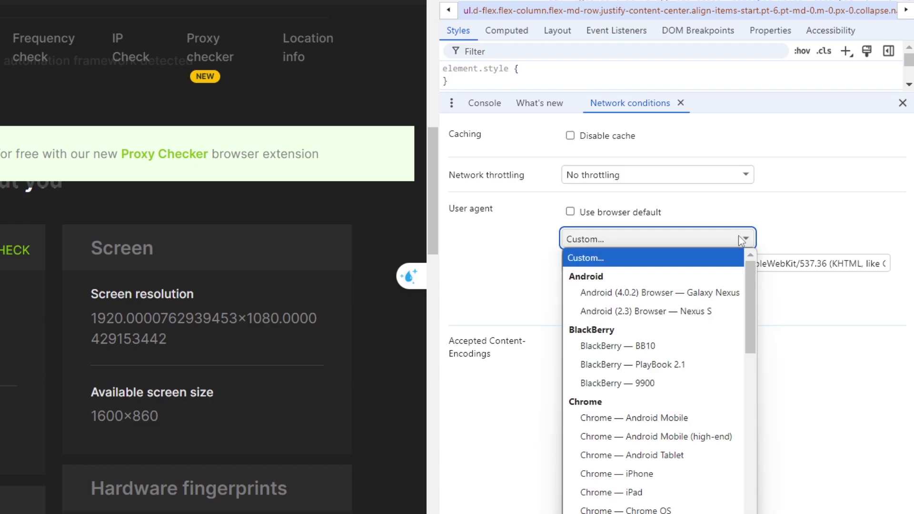
pyautogui.scroll(-5, 741, 372)
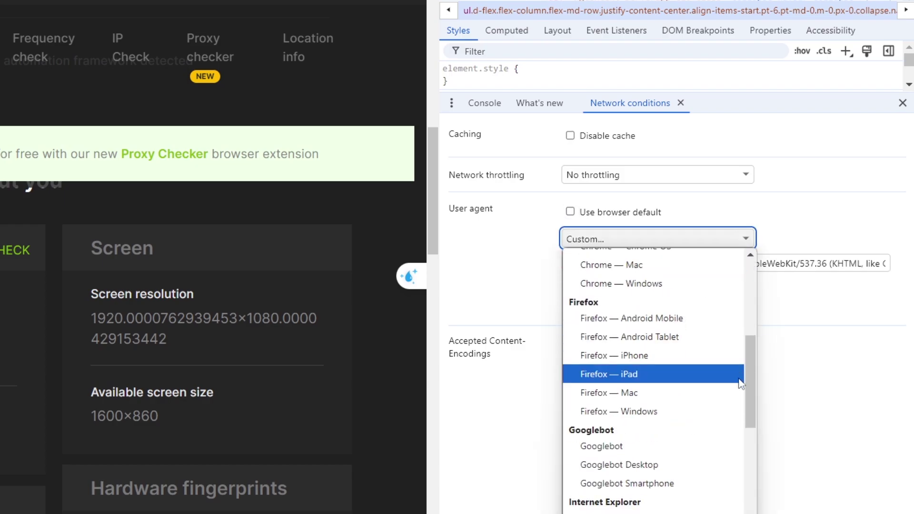
pyautogui.scroll(-5, 739, 379)
pyautogui.click(821, 215)
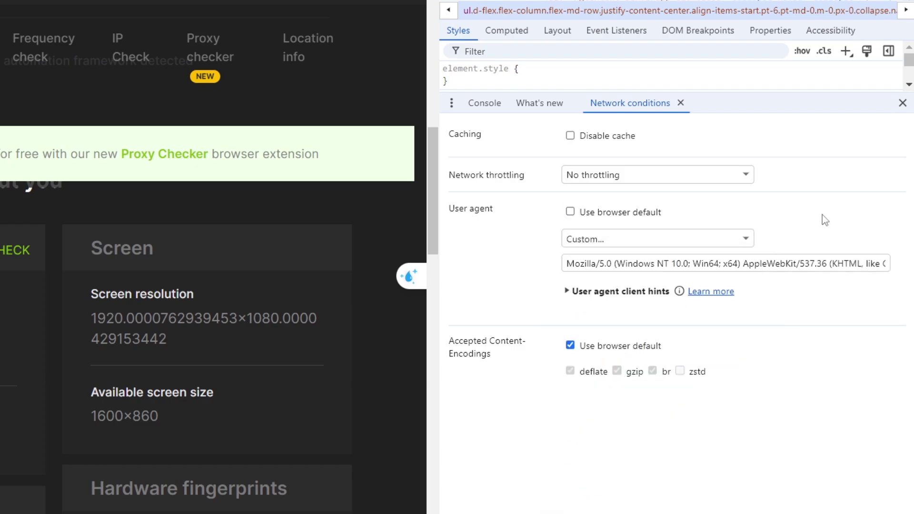
pyautogui.click(802, 263)
# Step: Paste the Chrome/60.0.0.3112.113 user-agent string from Notepad and reload Pixelscan
pyautogui.hotkey('alt', 'Tab')
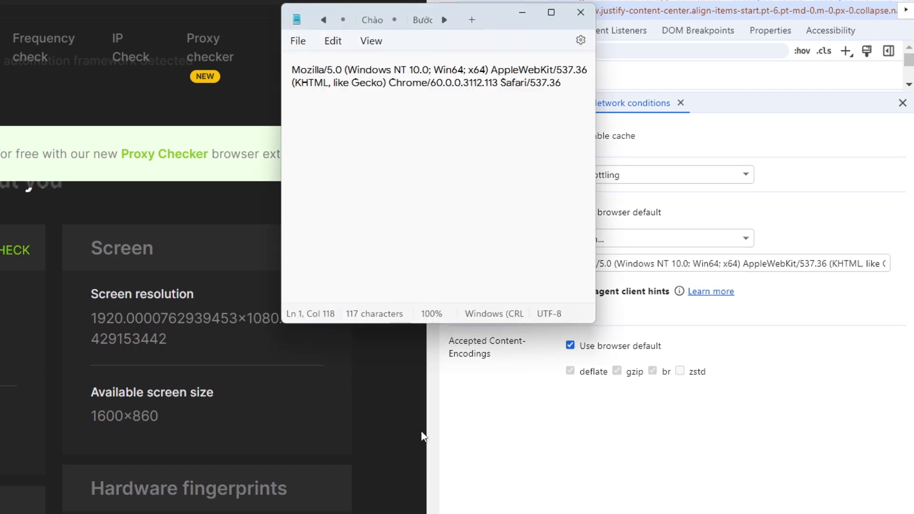
pyautogui.hotkey('ctrl', 'a')
pyautogui.hotkey('ctrl', 'c')
pyautogui.hotkey('alt', 'Tab')
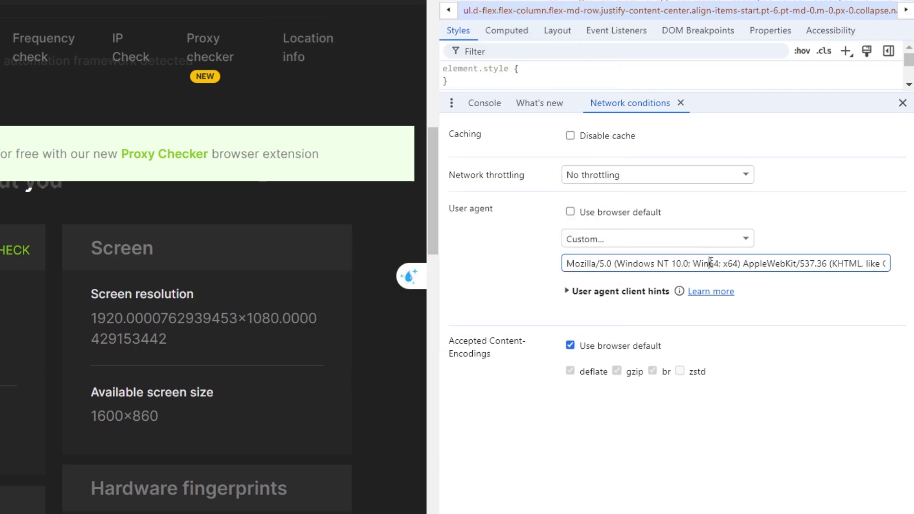
pyautogui.hotkey('ctrl', 'a')
pyautogui.hotkey('ctrl', 'v')
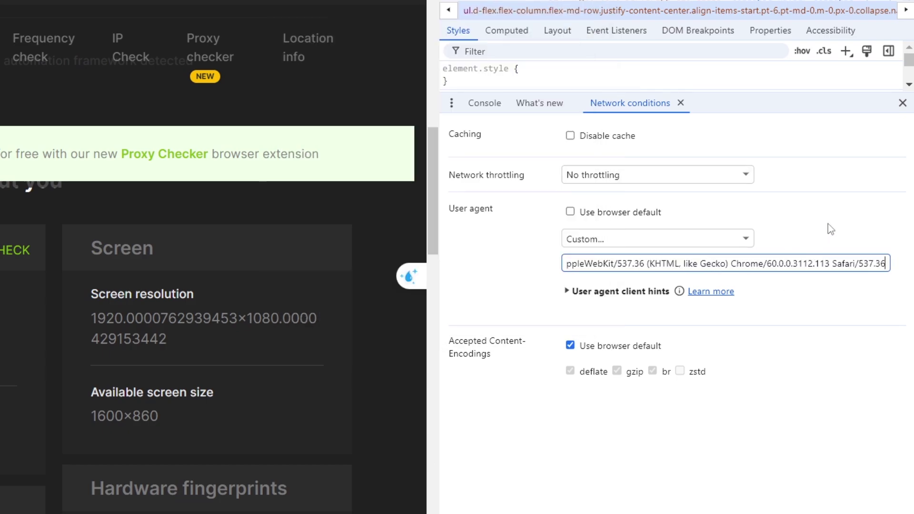
pyautogui.press('F5')
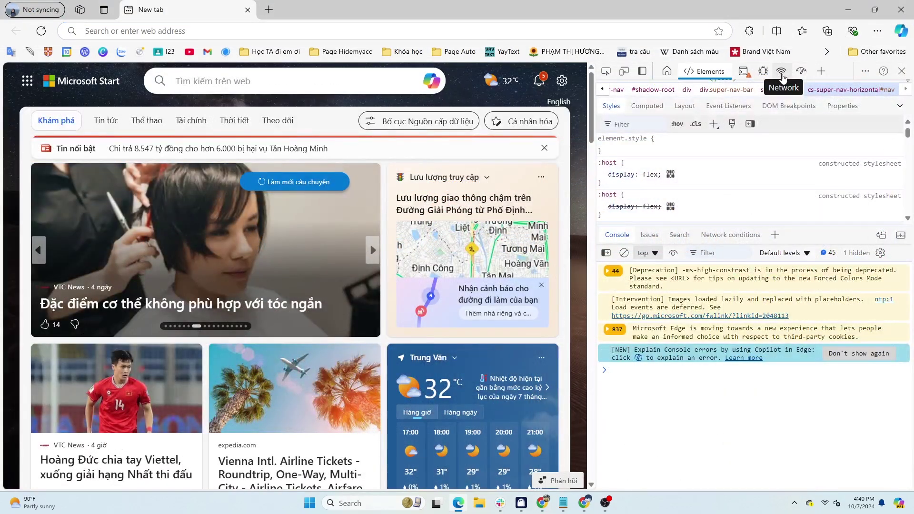
# Step: In Edge DevTools Network conditions, disable the browser-default user agent and browse the presets
pyautogui.click(781, 72)
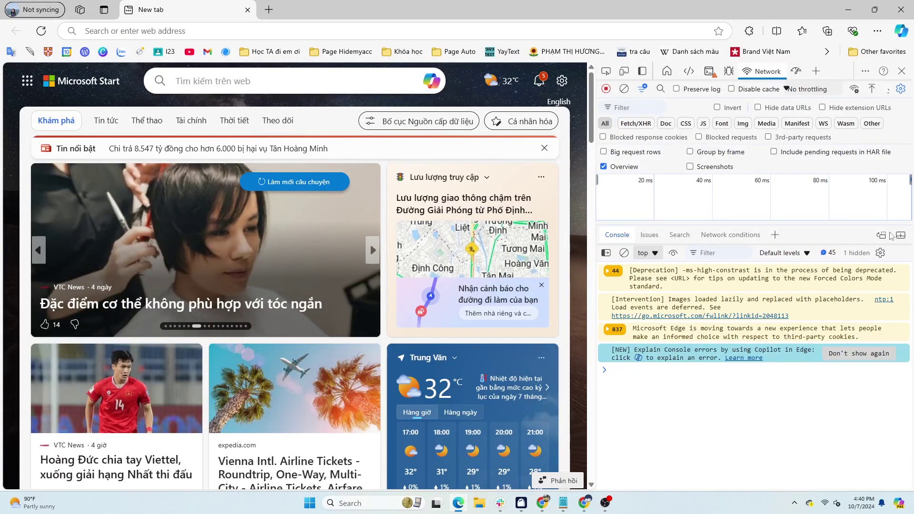
pyautogui.click(743, 238)
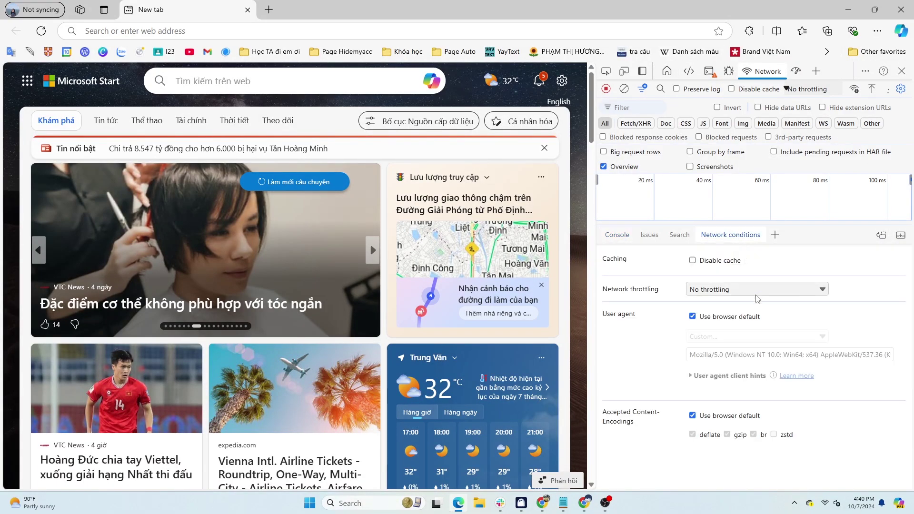
pyautogui.click(693, 317)
pyautogui.click(816, 337)
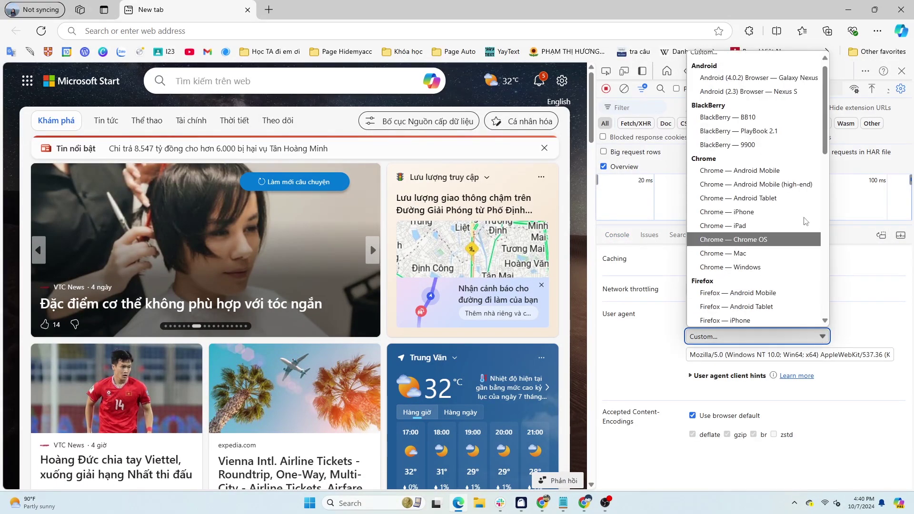
pyautogui.scroll(-10, 810, 223)
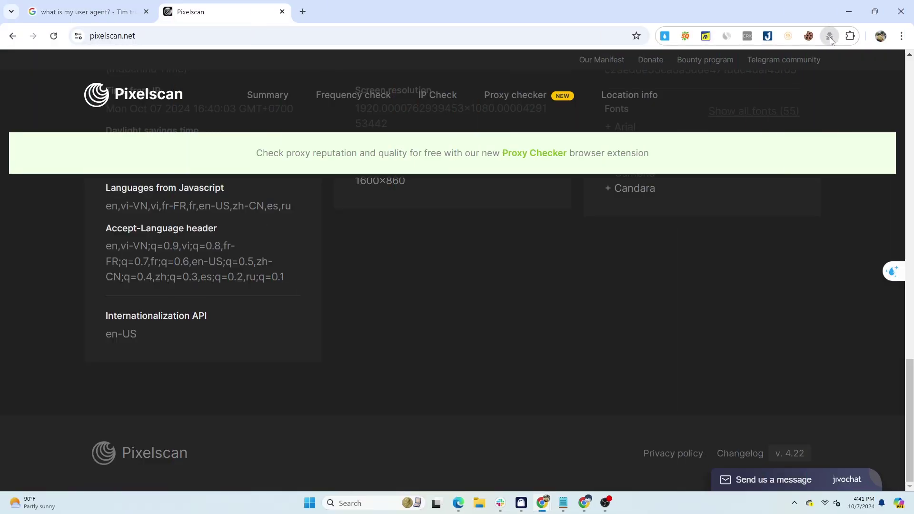
# Step: Apply the Edge 128.0.0.0 Windows 10 preset to all tabs in User-Agent Switcher and Manager
pyautogui.click(829, 38)
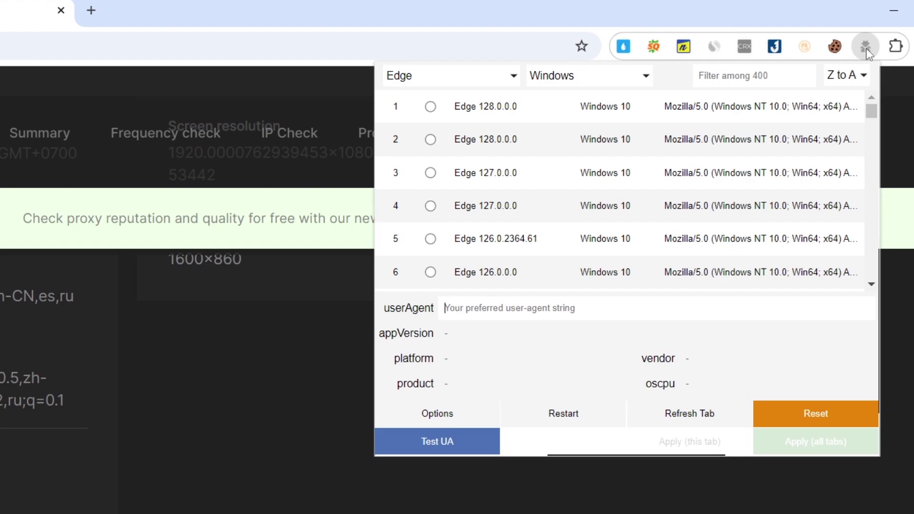
pyautogui.click(628, 80)
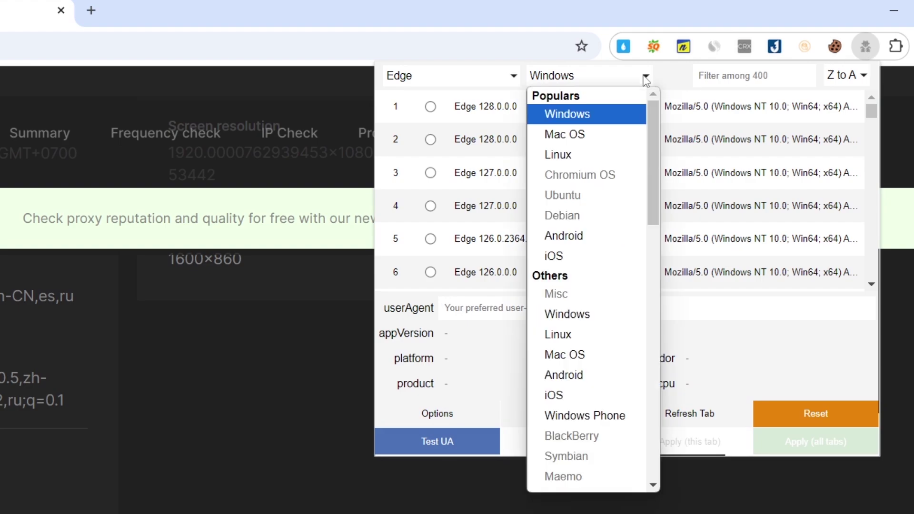
pyautogui.click(495, 76)
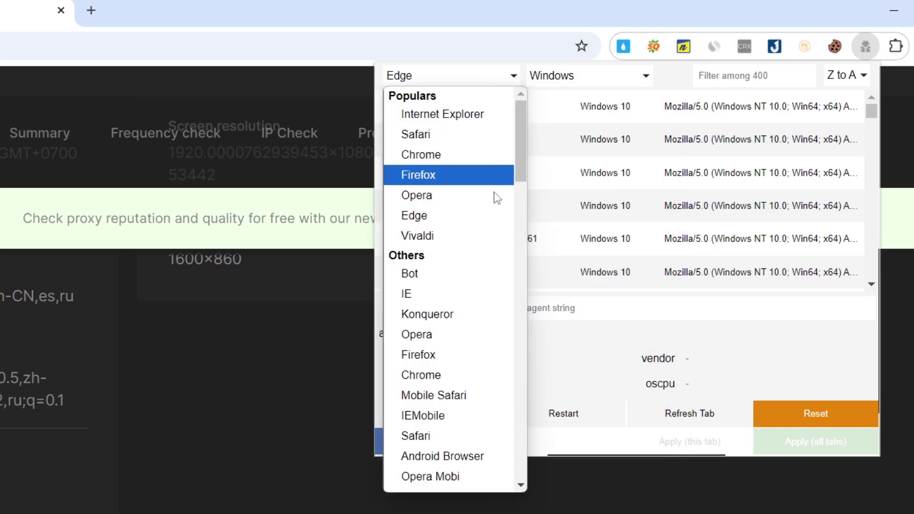
pyautogui.click(494, 214)
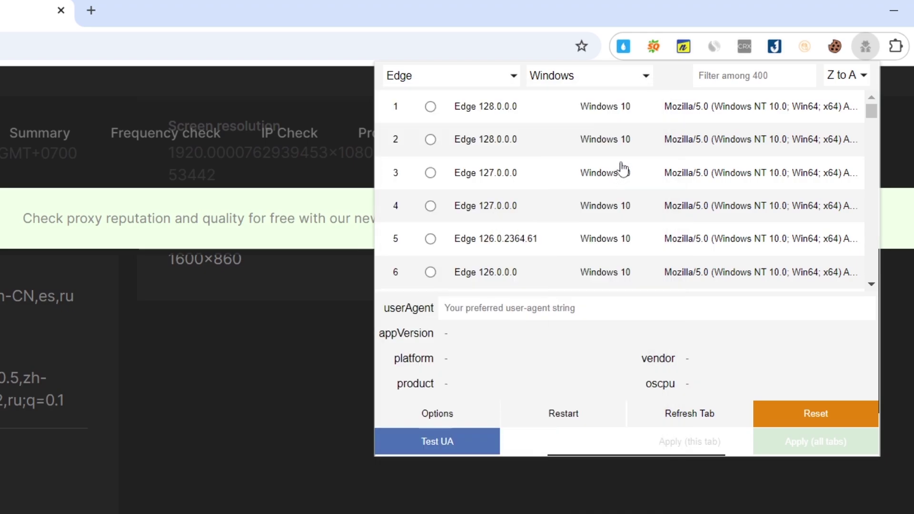
pyautogui.click(431, 107)
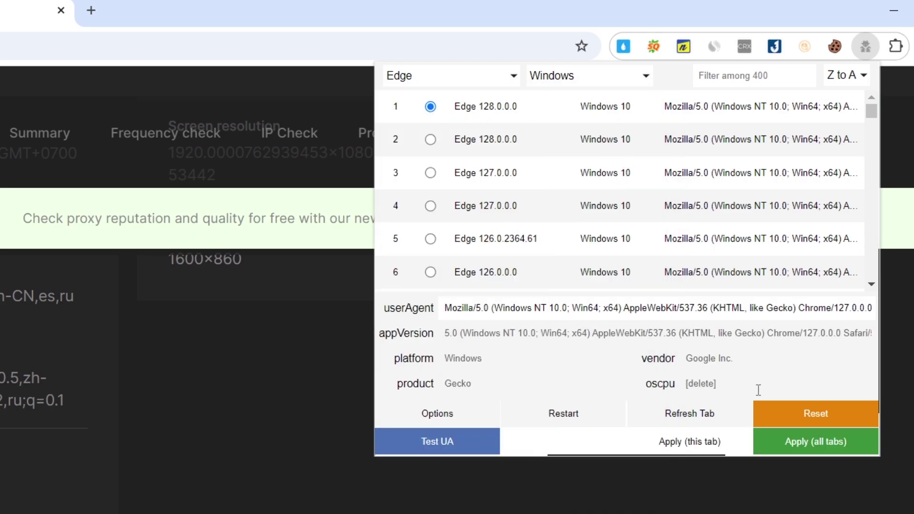
pyautogui.click(823, 447)
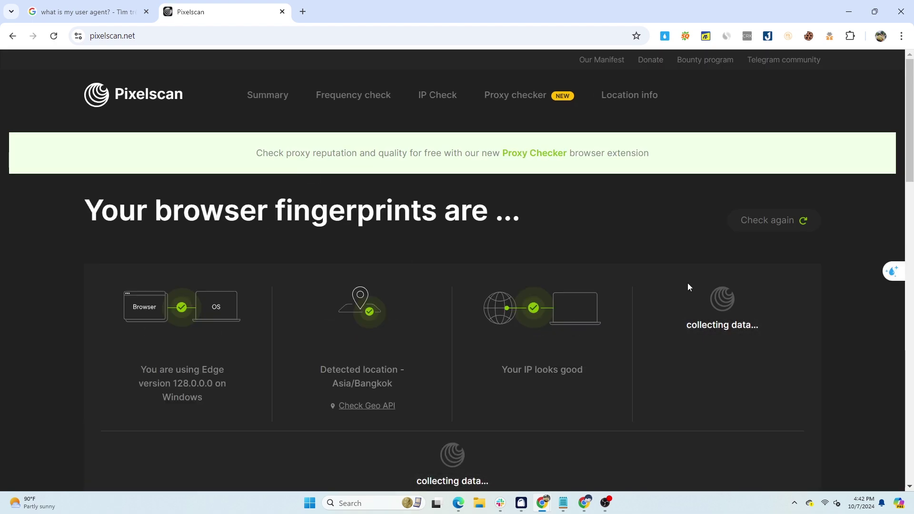
# Step: Check Pixelscan's Edg/128.0.0.0 user agent against the extension's highlighted userAgent string
pyautogui.scroll(-6, 681, 284)
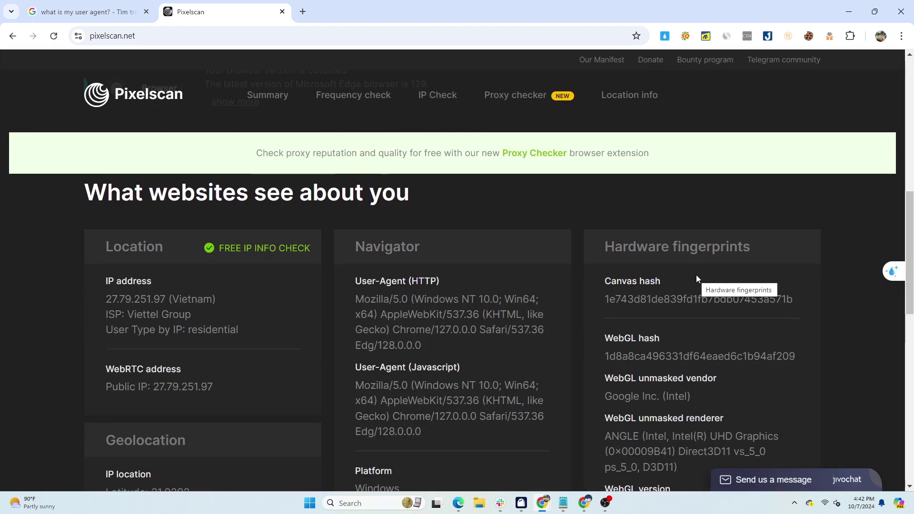
pyautogui.click(829, 35)
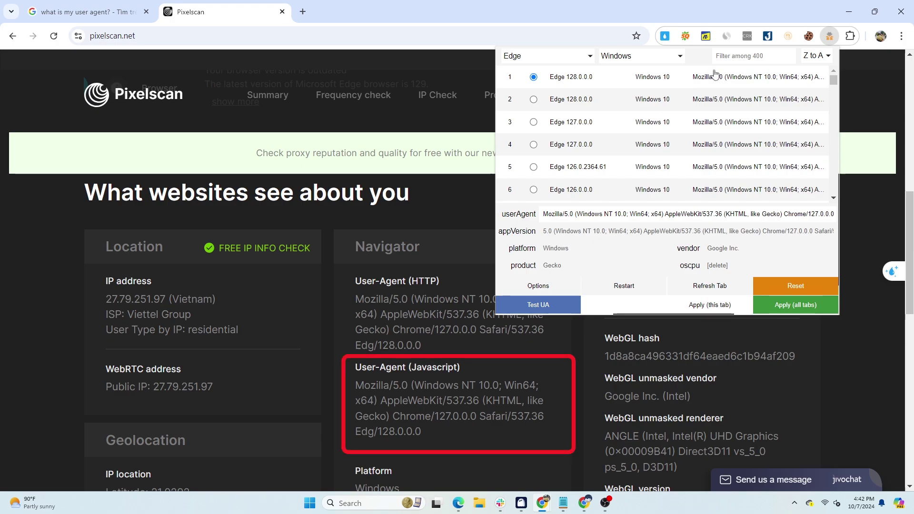
pyautogui.moveTo(544, 214); pyautogui.dragTo(873, 213)
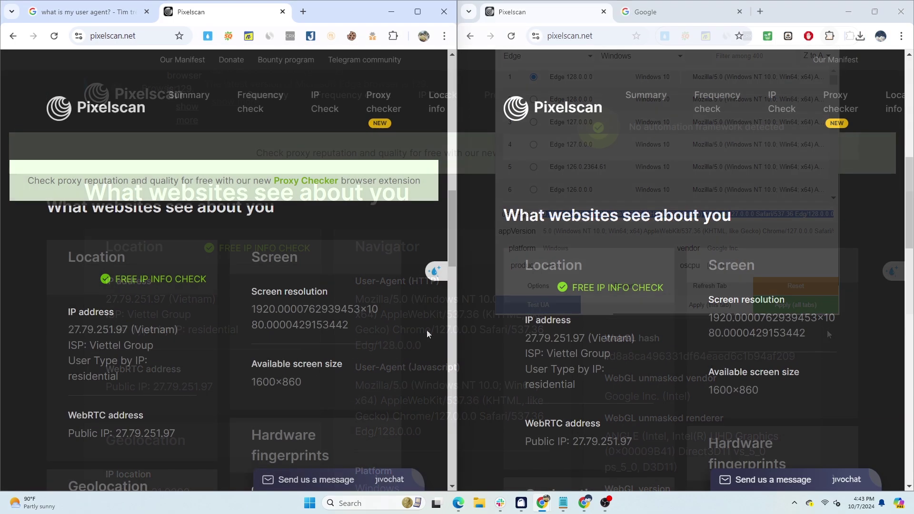
pyautogui.scroll(-4, 427, 334)
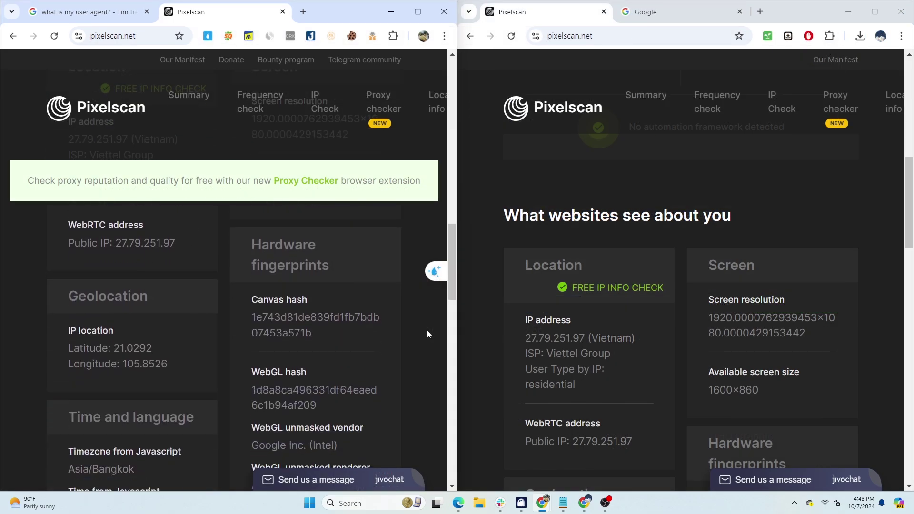
pyautogui.scroll(-4, 687, 324)
pyautogui.scroll(-2, 687, 320)
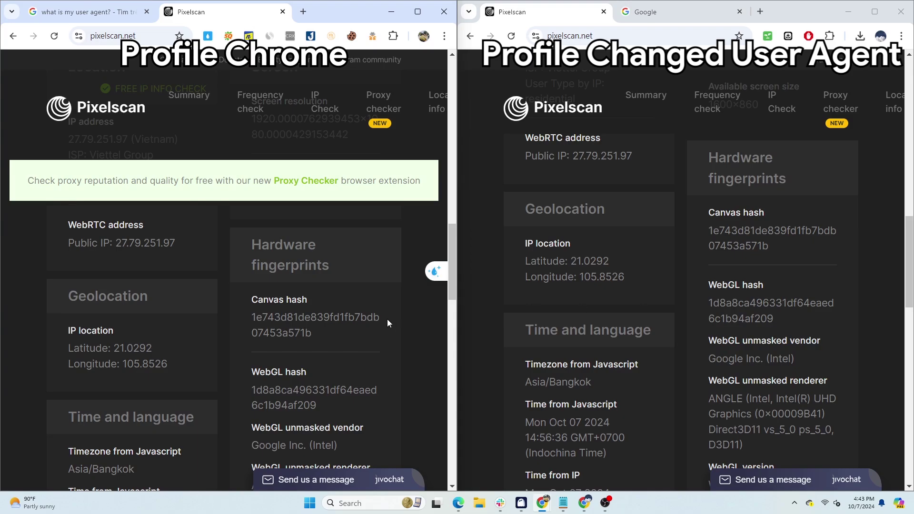
pyautogui.scroll(-4, 403, 352)
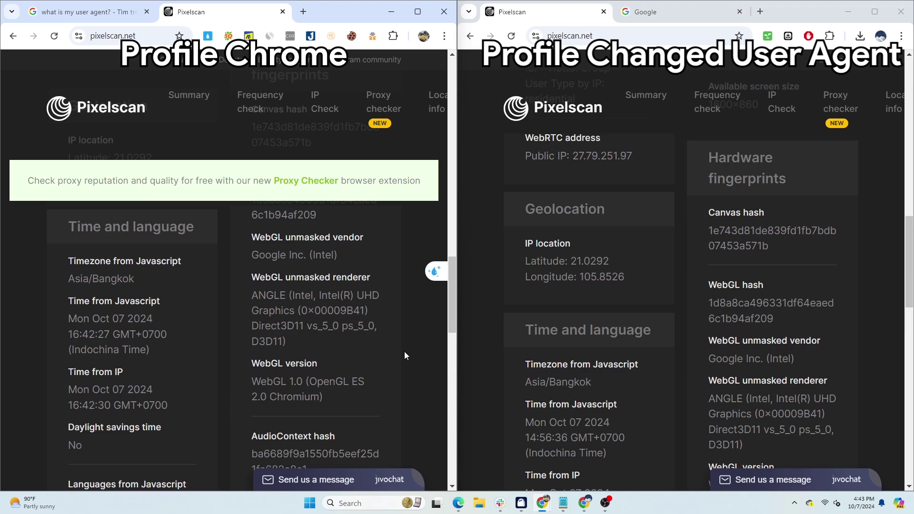
pyautogui.scroll(-6, 404, 351)
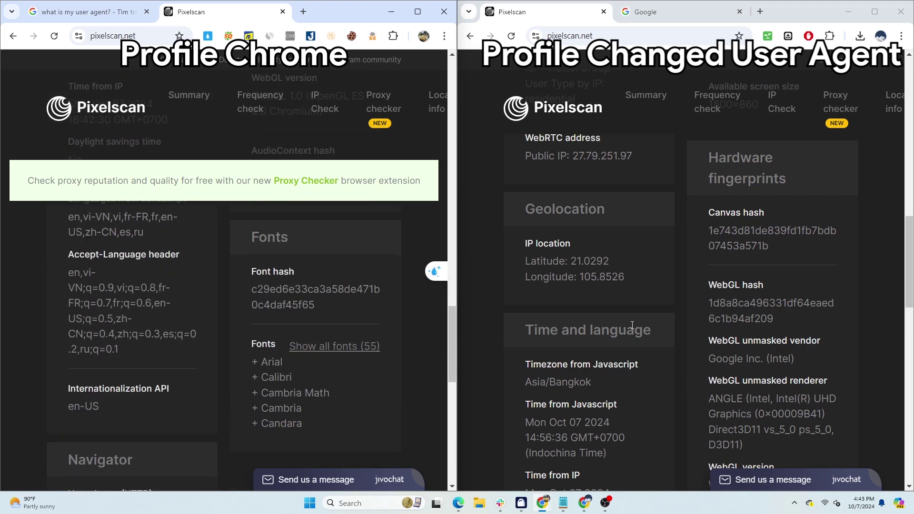
pyautogui.scroll(-6, 633, 328)
pyautogui.scroll(-4, 632, 328)
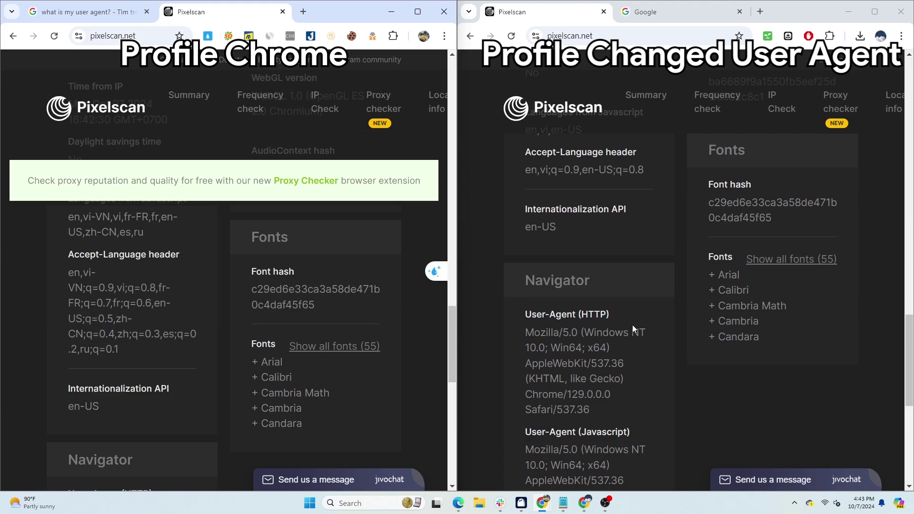
pyautogui.scroll(-2, 640, 321)
pyautogui.scroll(-4, 335, 356)
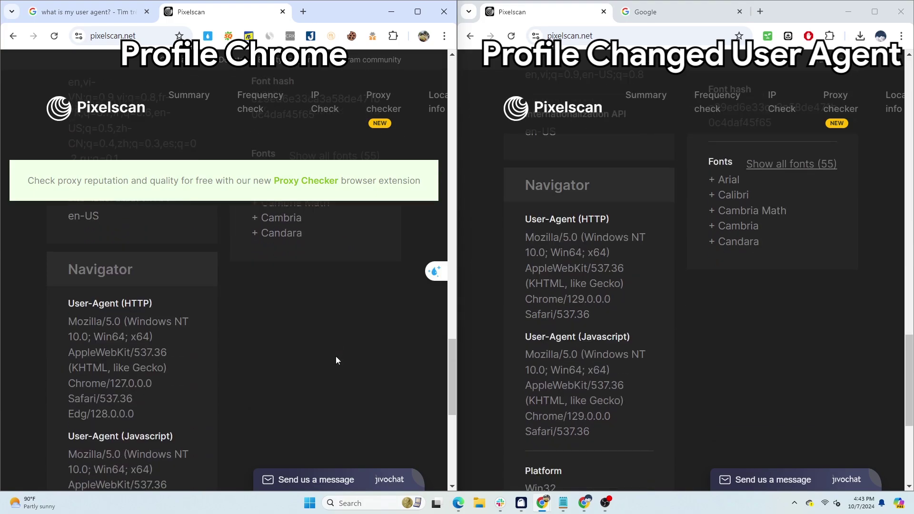
pyautogui.scroll(-2, 336, 357)
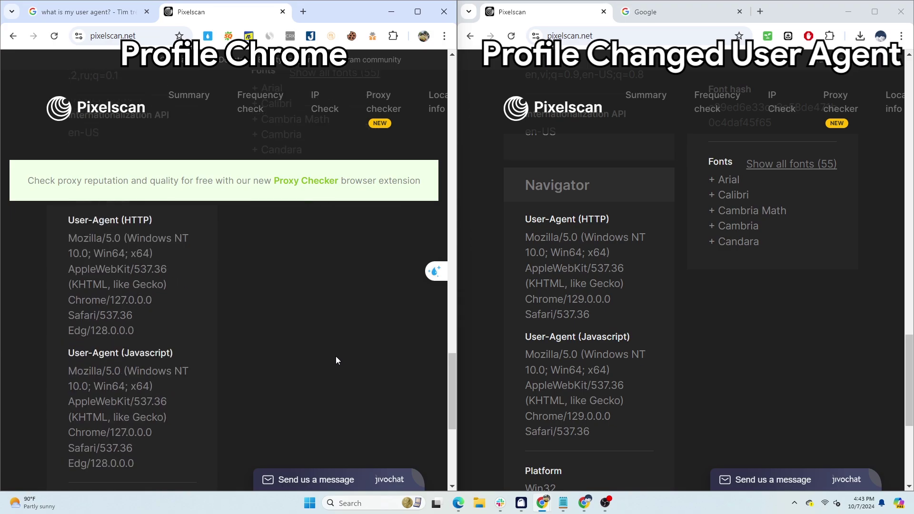
pyautogui.scroll(-4, 339, 371)
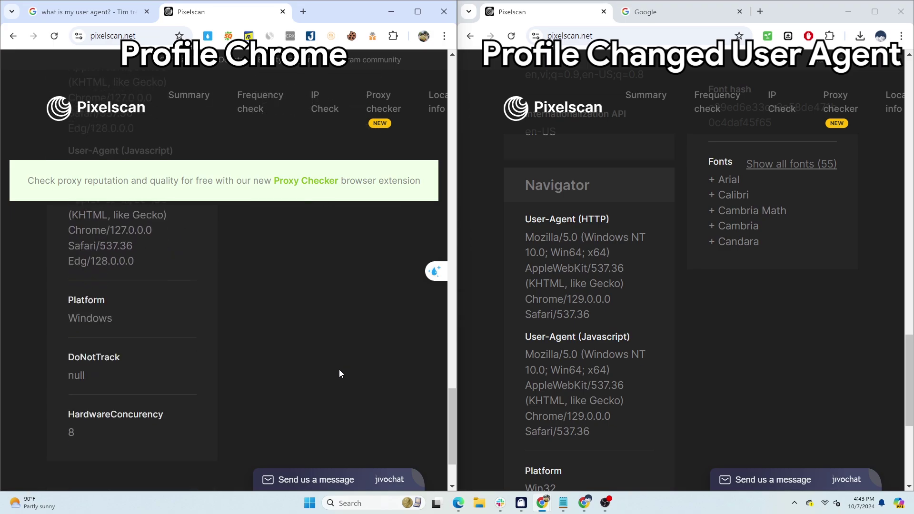
pyautogui.scroll(-4, 754, 352)
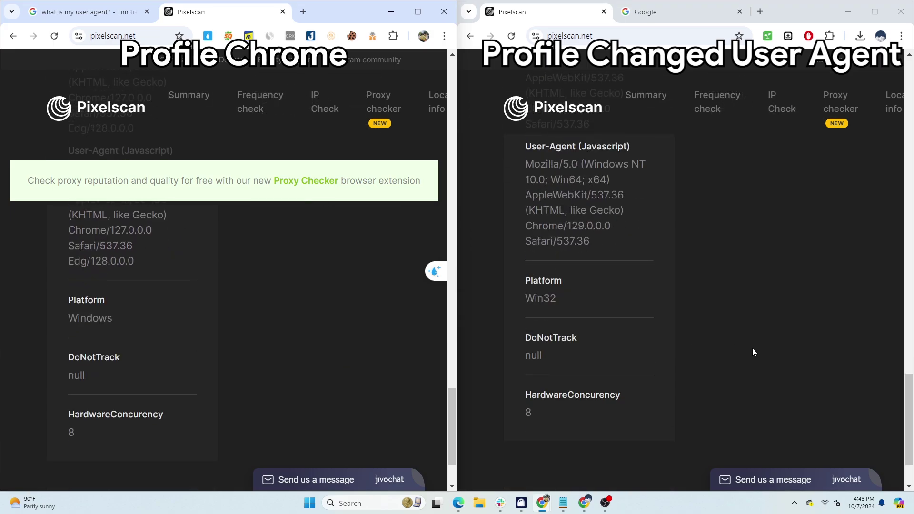
pyautogui.scroll(3, 279, 342)
pyautogui.scroll(-15, 279, 341)
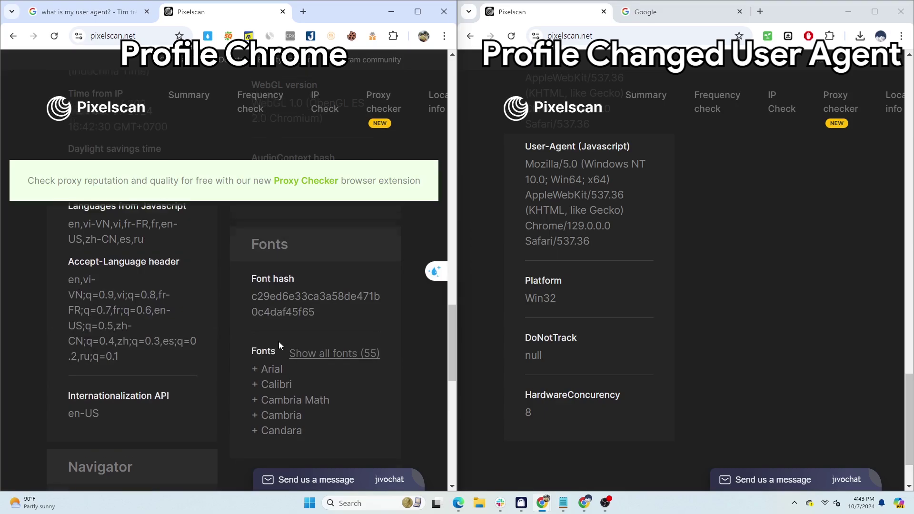
pyautogui.scroll(8, 278, 341)
pyautogui.scroll(10, 782, 306)
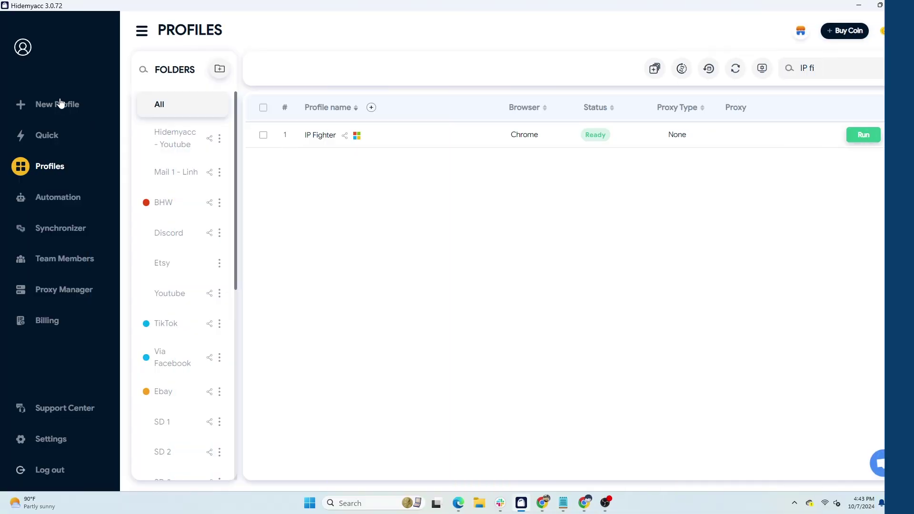
# Step: Start a new Hidemyacc profile, trying macOS, Linux, Android and iOS before settling on Windows
pyautogui.click(60, 101)
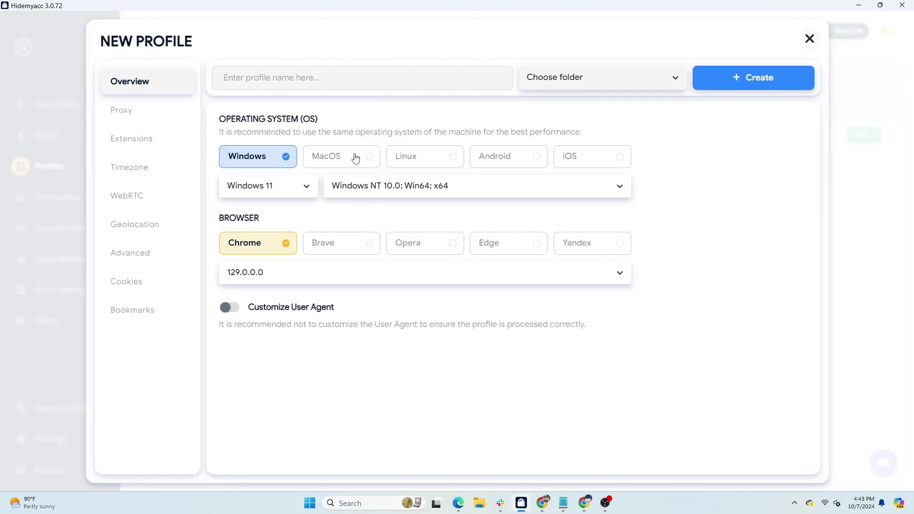
pyautogui.click(356, 158)
pyautogui.click(424, 162)
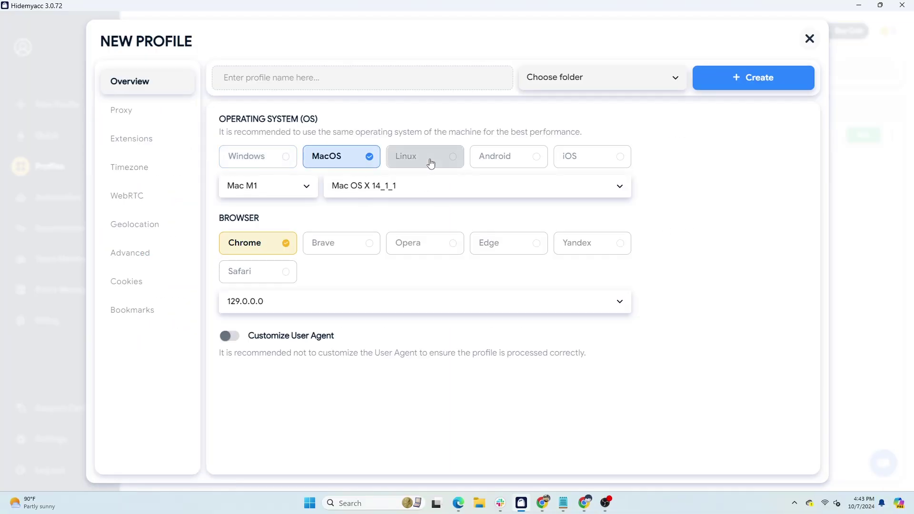
pyautogui.click(504, 163)
pyautogui.click(581, 160)
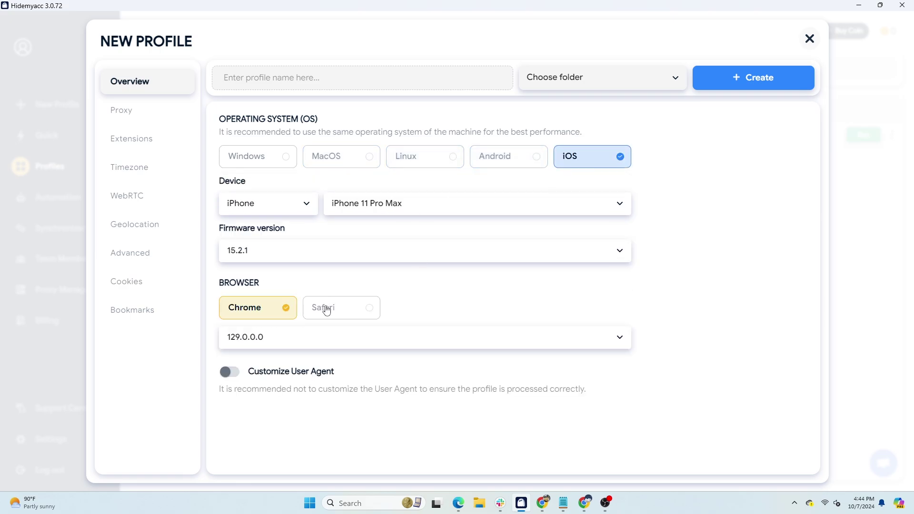
pyautogui.click(256, 158)
# Step: Set the browser to Chrome 129.0.0.0 after trying Brave, Opera and Yandex, and enable Customize User Agent
pyautogui.click(324, 243)
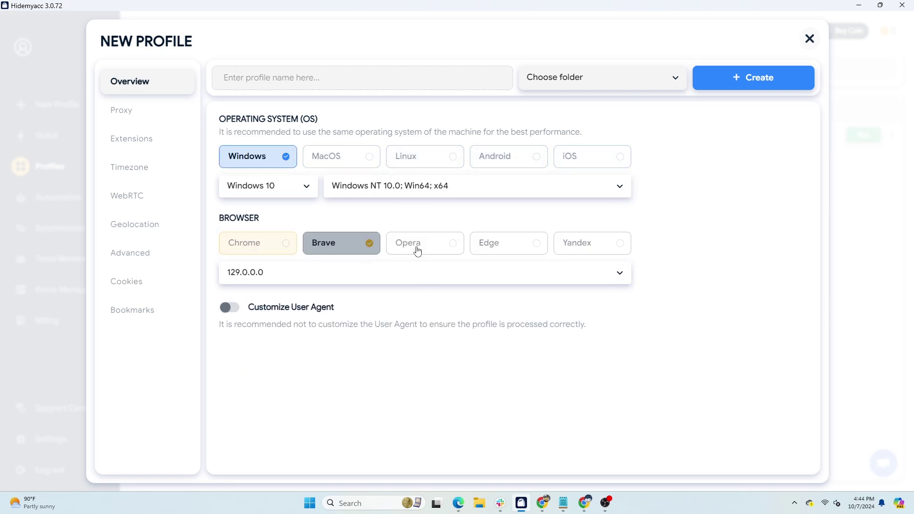
pyautogui.click(417, 250)
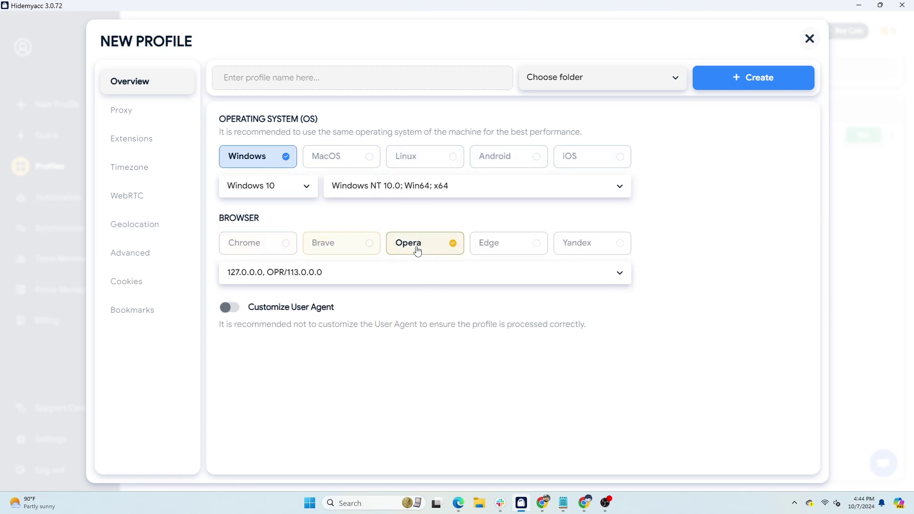
pyautogui.click(594, 243)
pyautogui.click(244, 243)
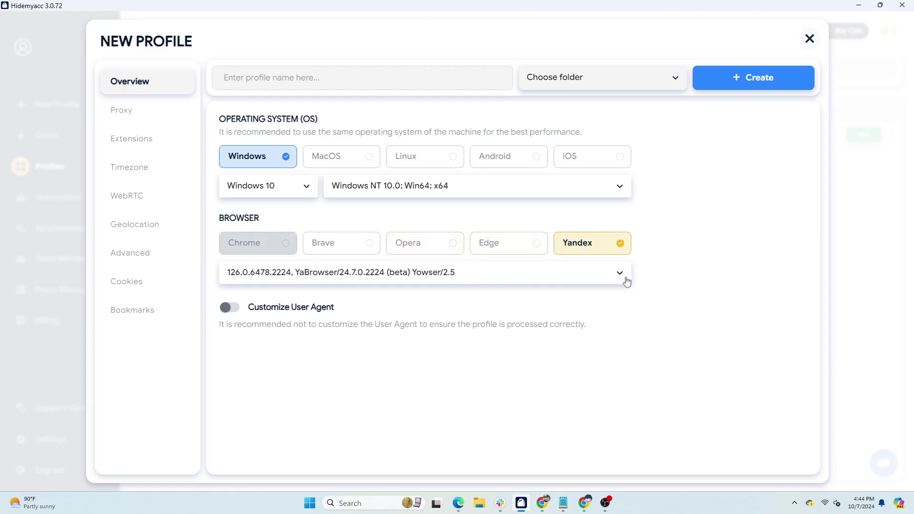
pyautogui.click(624, 280)
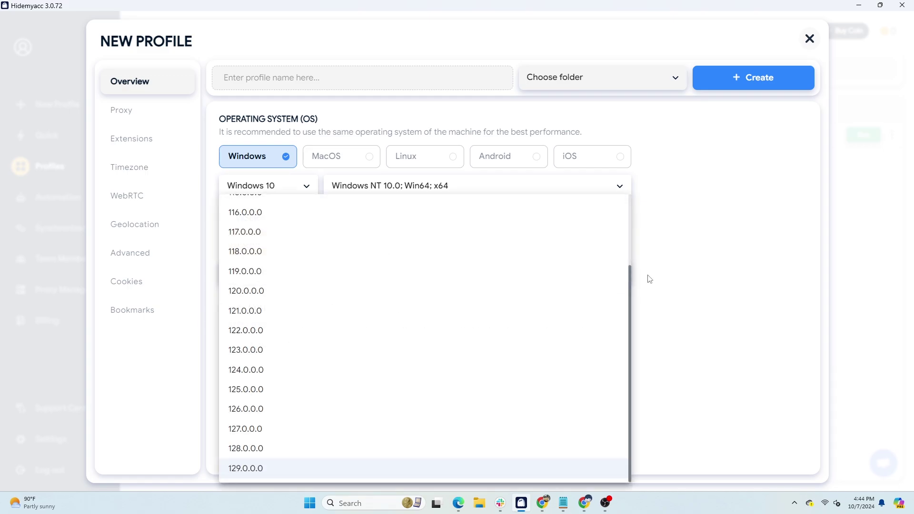
pyautogui.click(690, 278)
pyautogui.click(232, 308)
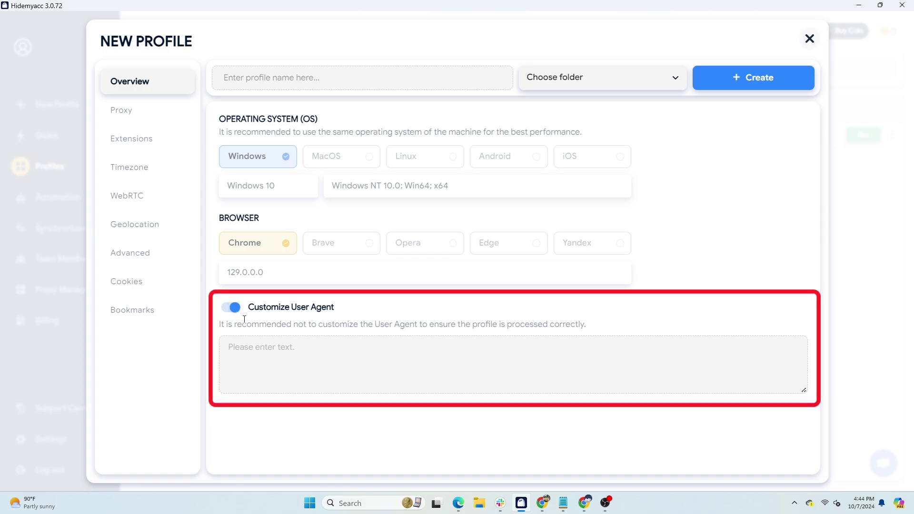
# Step: Turn off Customize User Agent and review proxy options, keeping Free Proxy in US
pyautogui.click(232, 308)
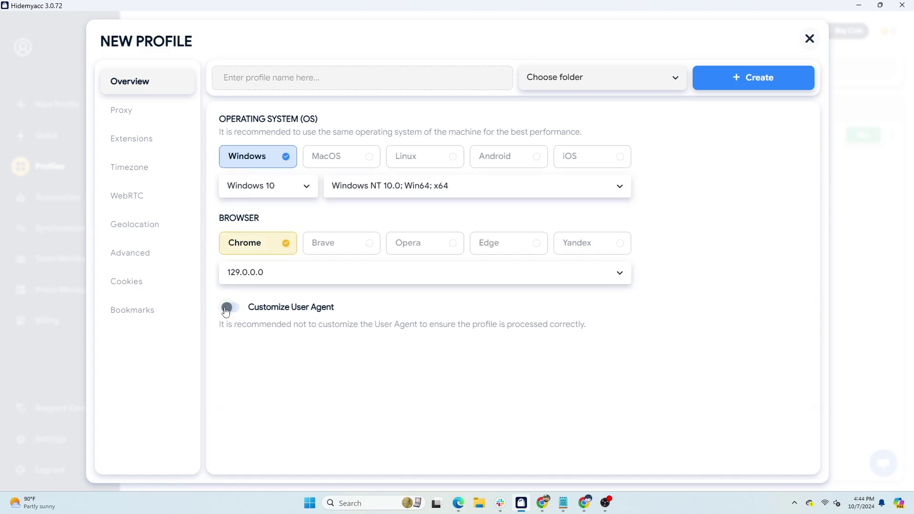
pyautogui.click(147, 109)
pyautogui.click(297, 144)
pyautogui.click(363, 143)
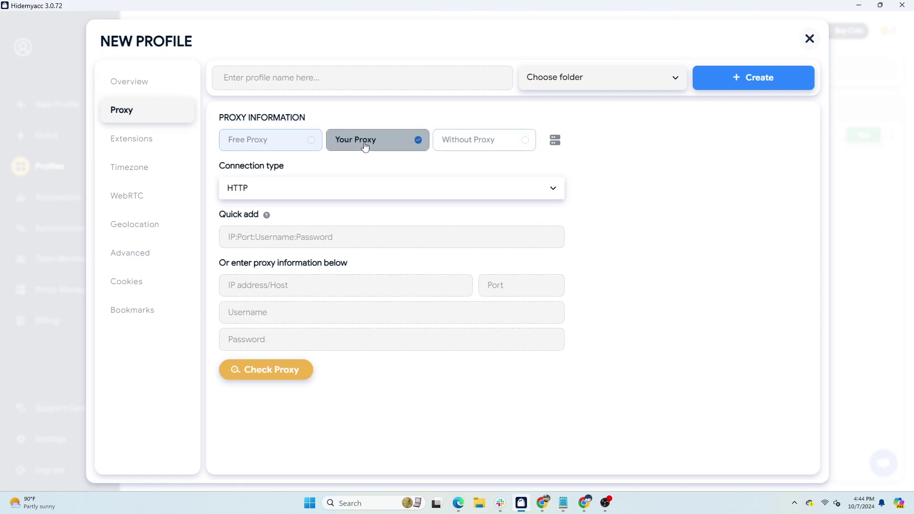
pyautogui.click(554, 191)
pyautogui.click(554, 191)
pyautogui.click(276, 143)
pyautogui.click(308, 190)
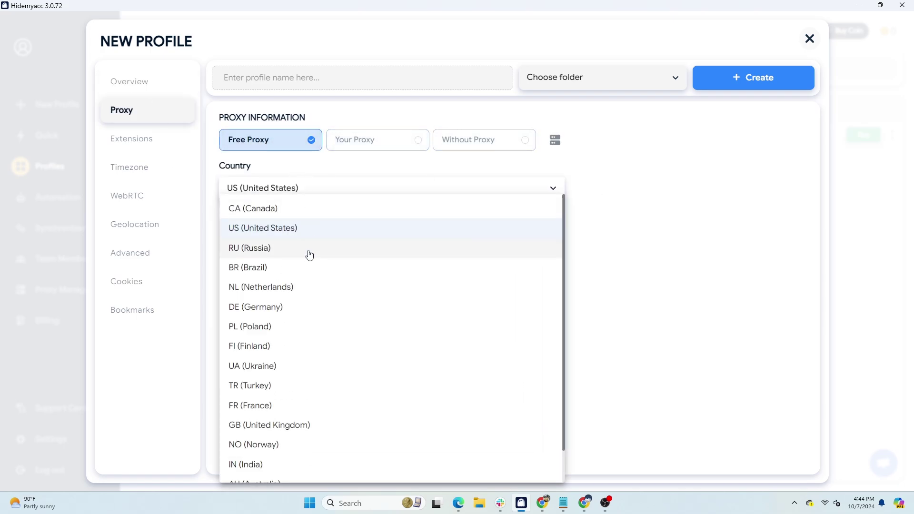
pyautogui.click(595, 228)
# Step: Look through the Extensions, Timezone, WebRTC, Geolocation, Advanced, Cookies and Bookmarks settings
pyautogui.click(147, 140)
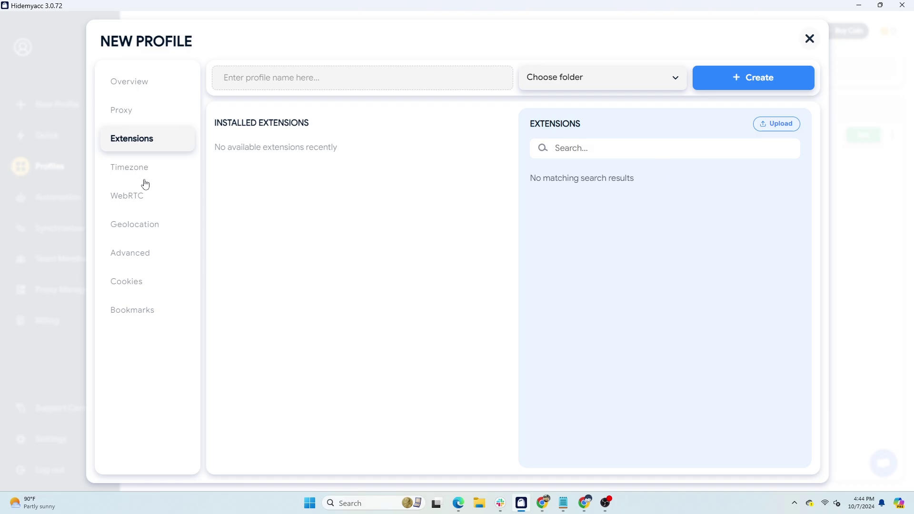
pyautogui.click(143, 170)
pyautogui.click(142, 195)
pyautogui.click(139, 225)
pyautogui.click(138, 252)
pyautogui.click(137, 282)
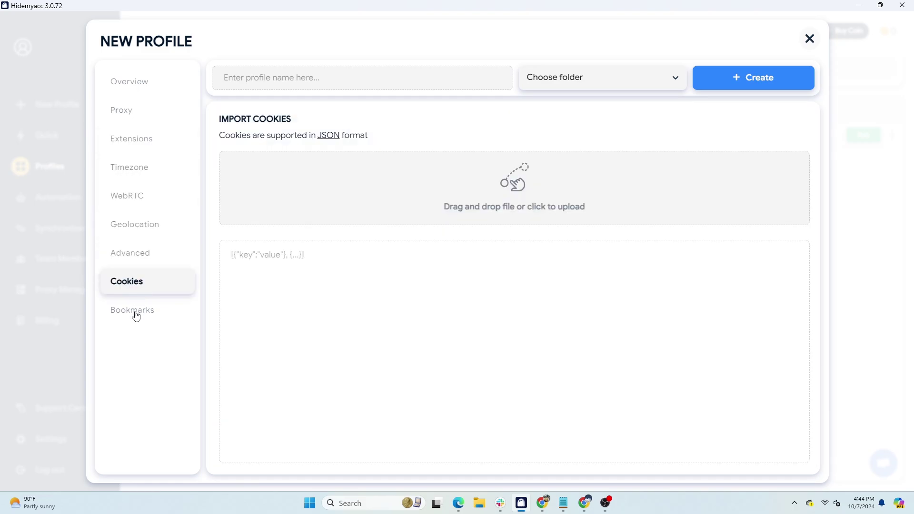
pyautogui.click(136, 316)
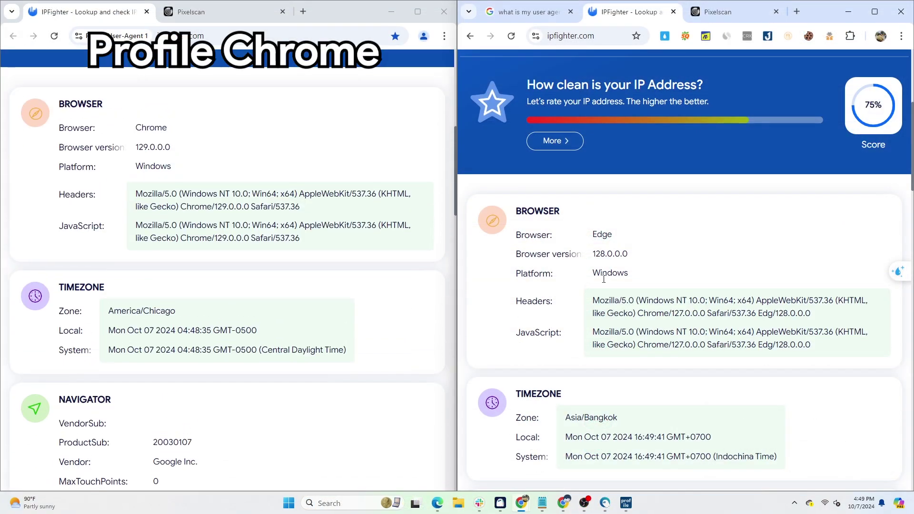
# Step: Scroll both IPFighter reports through the Browser, Navigator, Extended, Language, Screen and Plugins sections
pyautogui.scroll(-2, 810, 256)
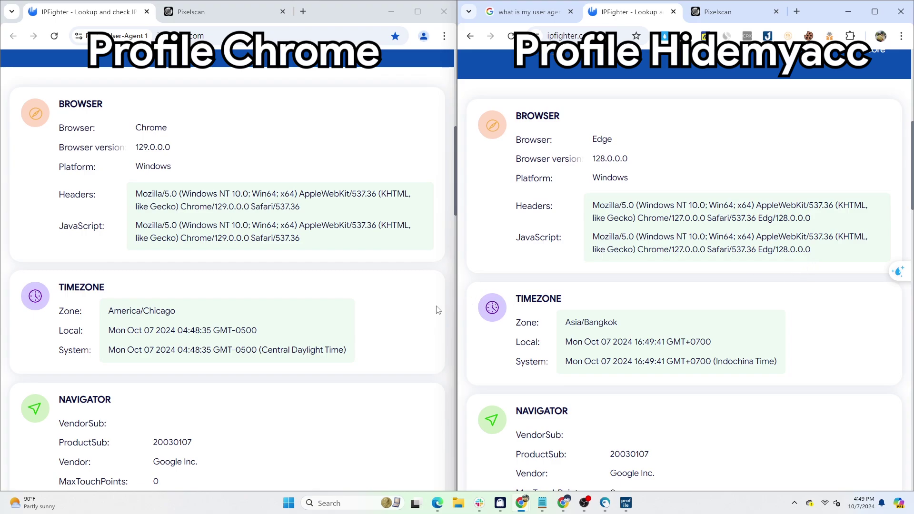
pyautogui.scroll(-6, 438, 309)
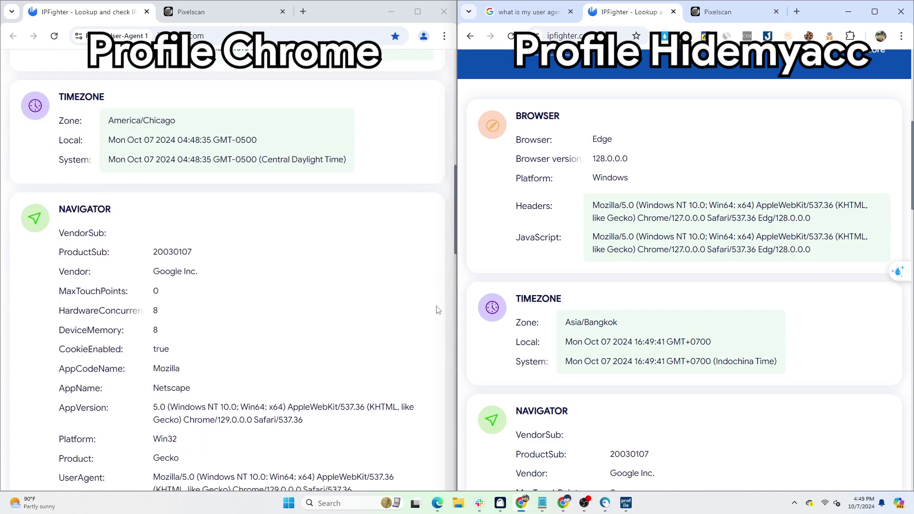
pyautogui.scroll(-6, 590, 316)
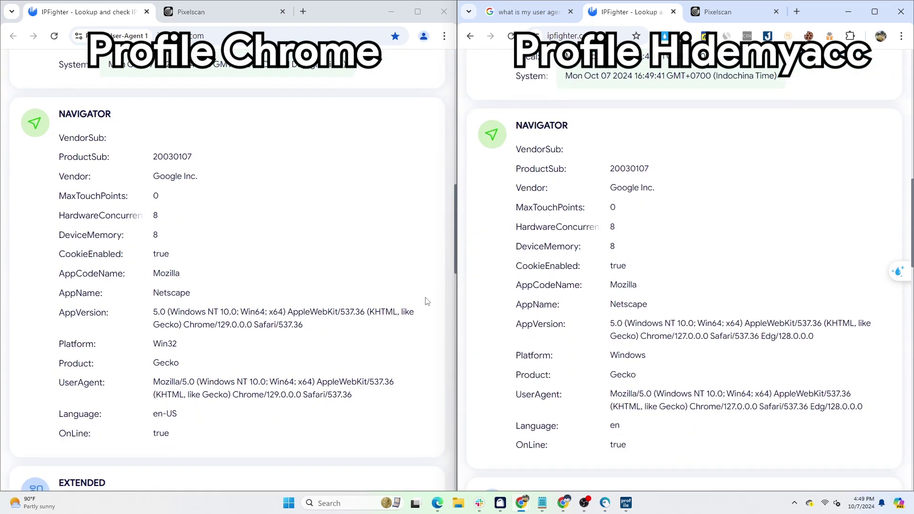
pyautogui.scroll(-6, 427, 301)
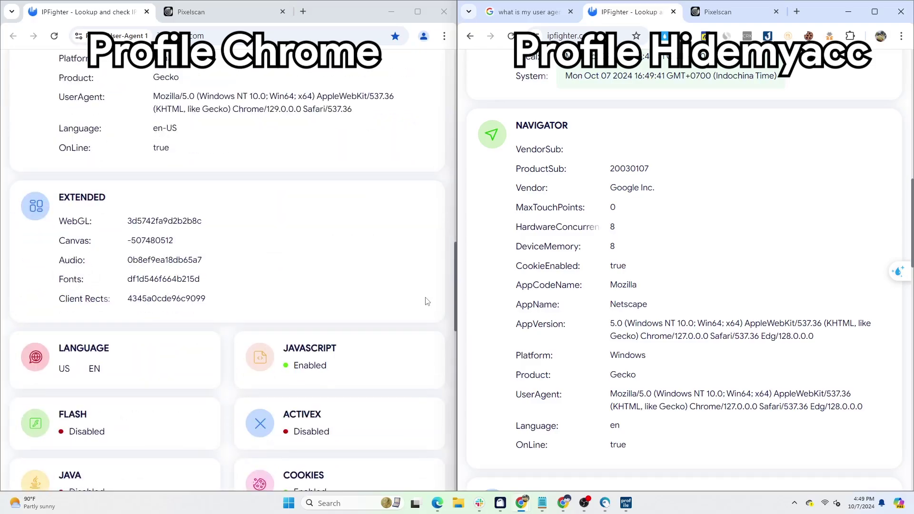
pyautogui.scroll(-4, 427, 302)
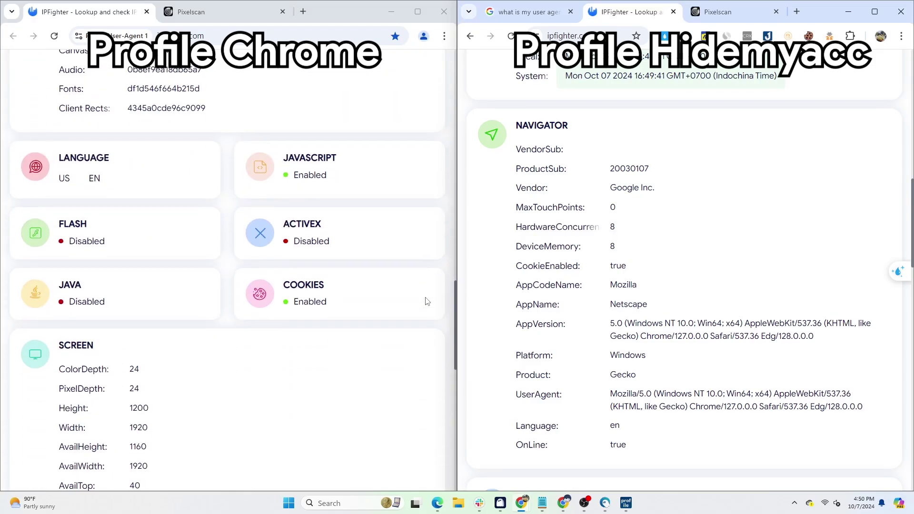
pyautogui.scroll(2, 427, 301)
pyautogui.scroll(-6, 579, 306)
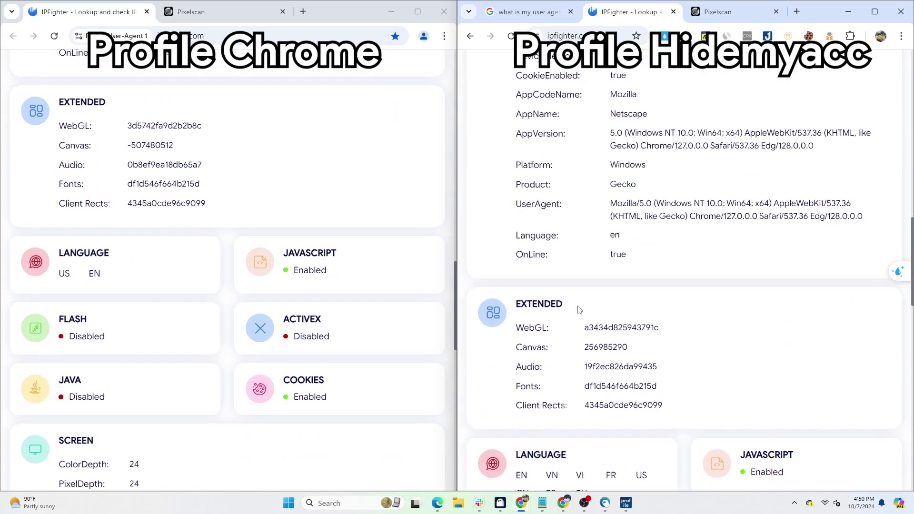
pyautogui.scroll(-2, 579, 310)
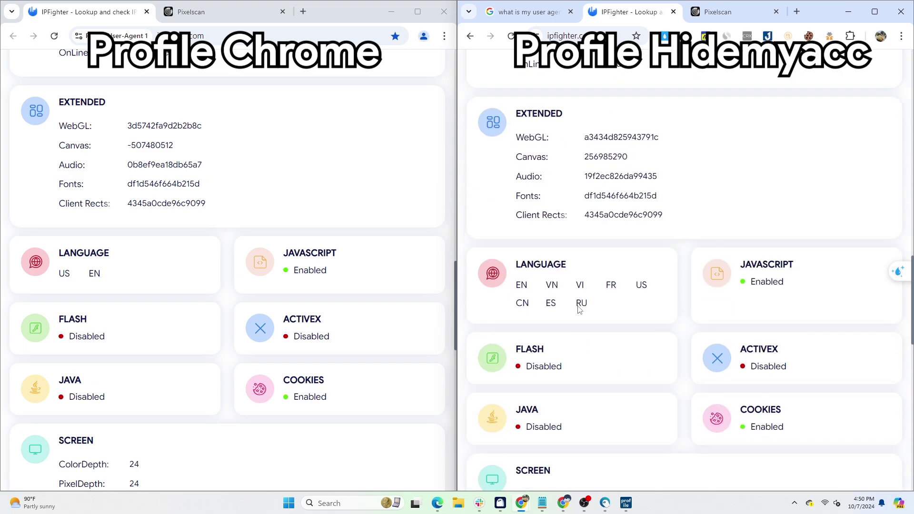
pyautogui.scroll(-2, 578, 307)
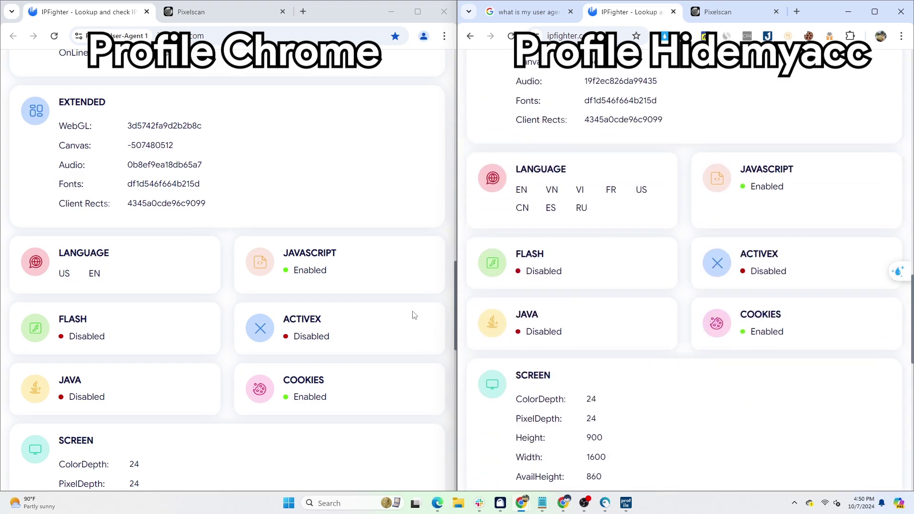
pyautogui.scroll(-4, 412, 315)
pyautogui.scroll(-4, 409, 315)
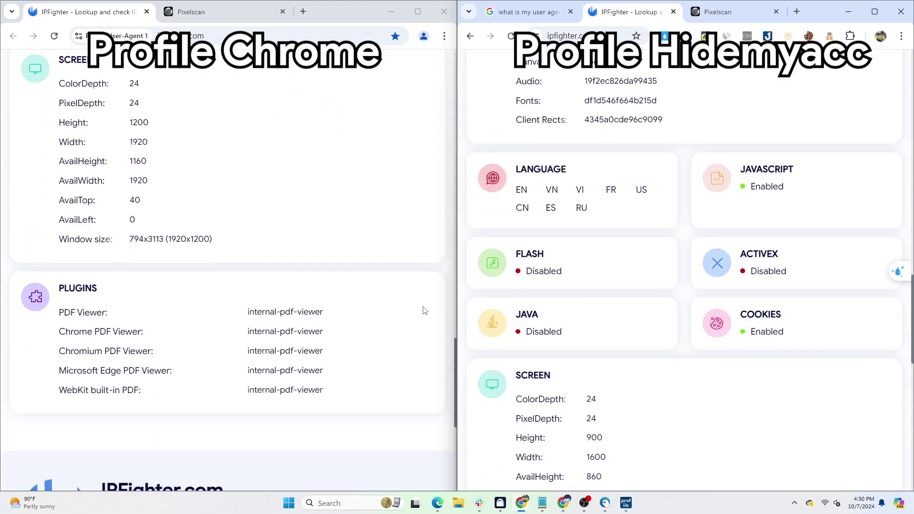
pyautogui.scroll(-2, 570, 284)
pyautogui.scroll(-4, 570, 284)
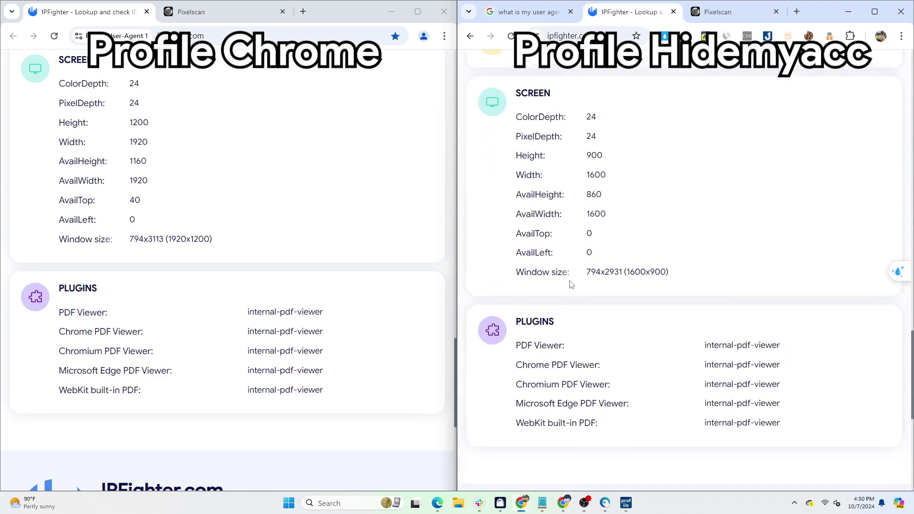
pyautogui.scroll(-2, 571, 284)
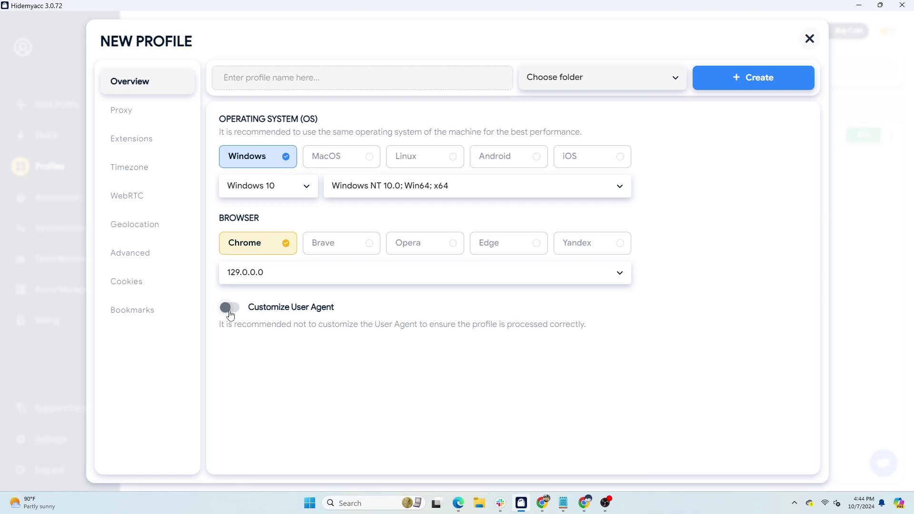
# Step: Toggle Customize User Agent on and off, then set Free Proxy with country US (United States)
pyautogui.click(230, 308)
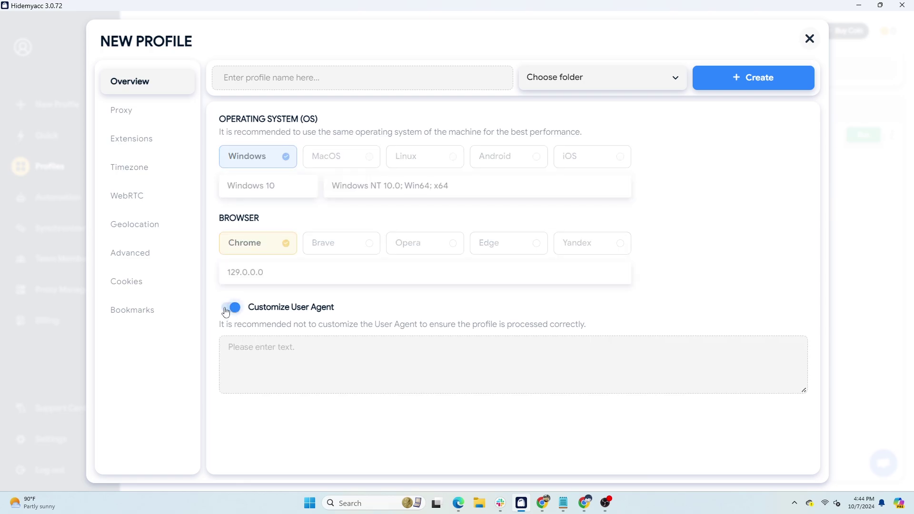
pyautogui.click(227, 309)
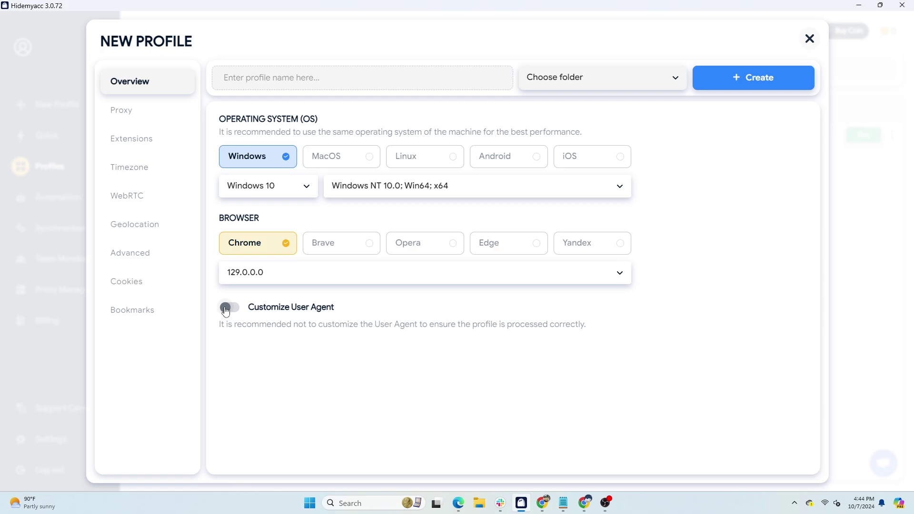
pyautogui.click(147, 111)
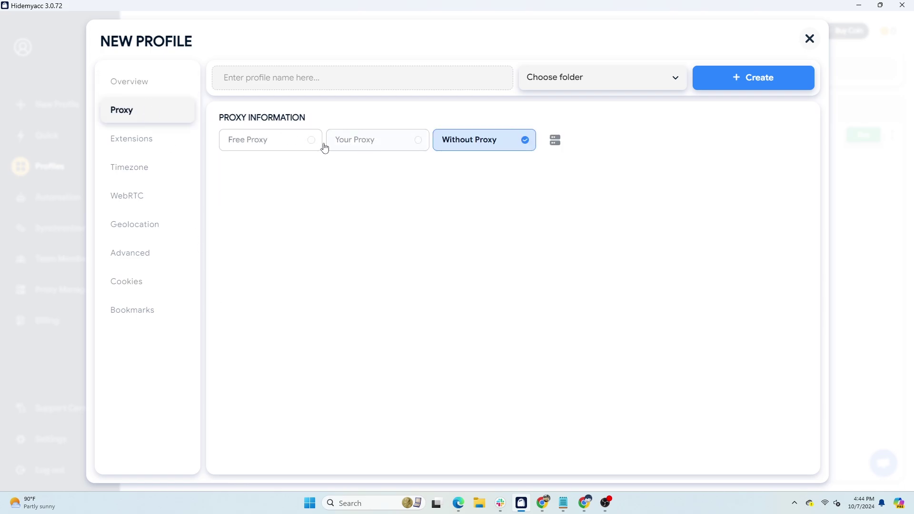
pyautogui.click(316, 143)
pyautogui.click(306, 188)
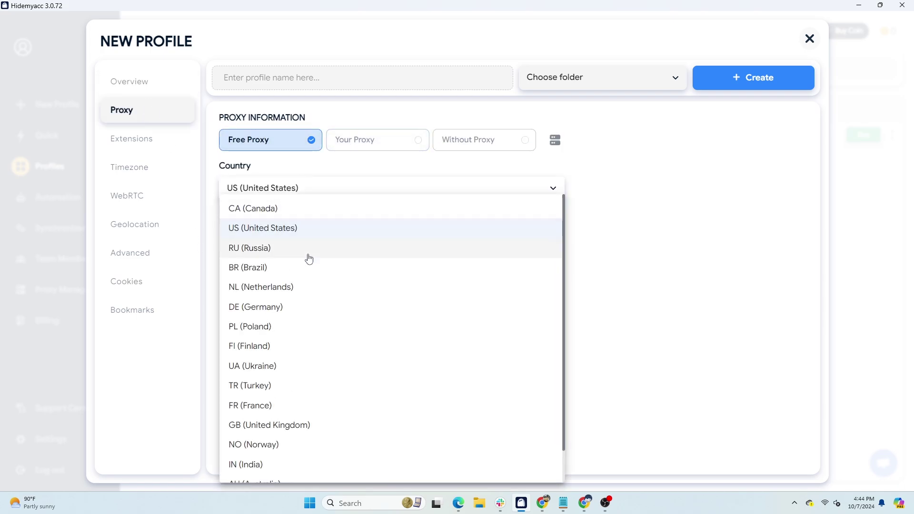
pyautogui.click(322, 229)
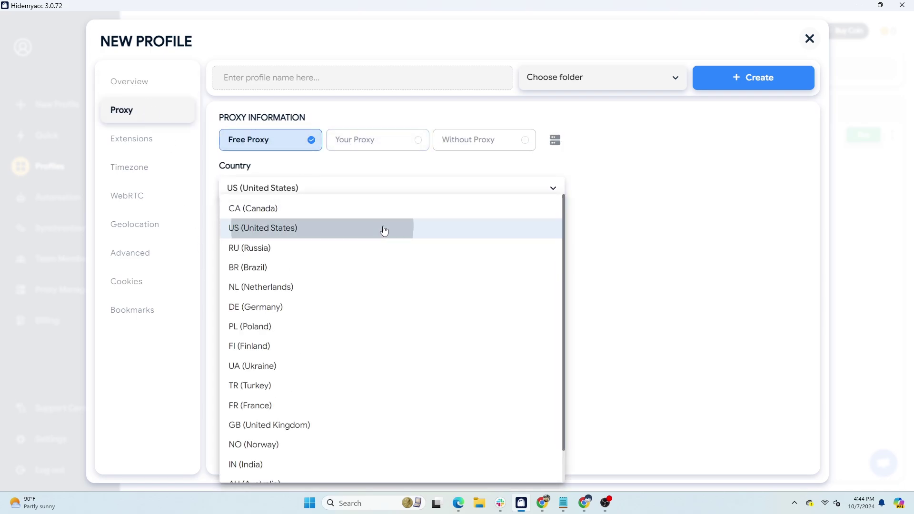
pyautogui.click(654, 223)
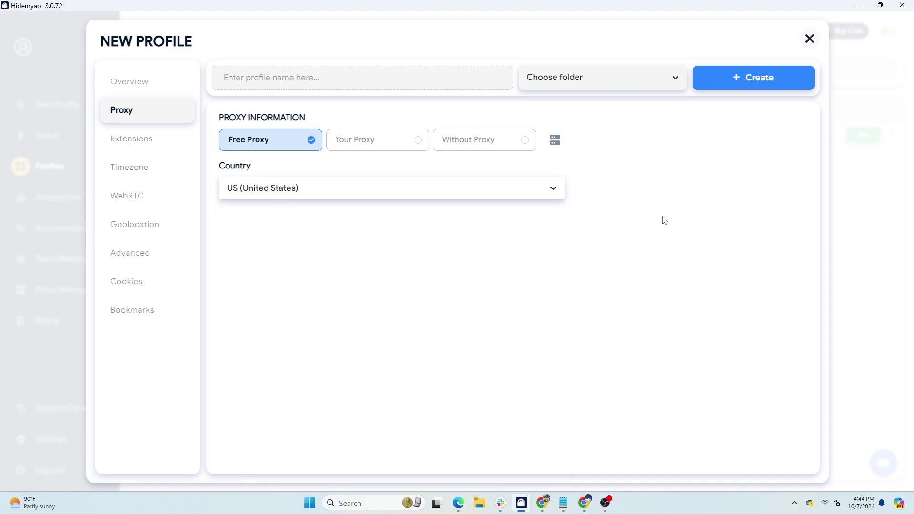